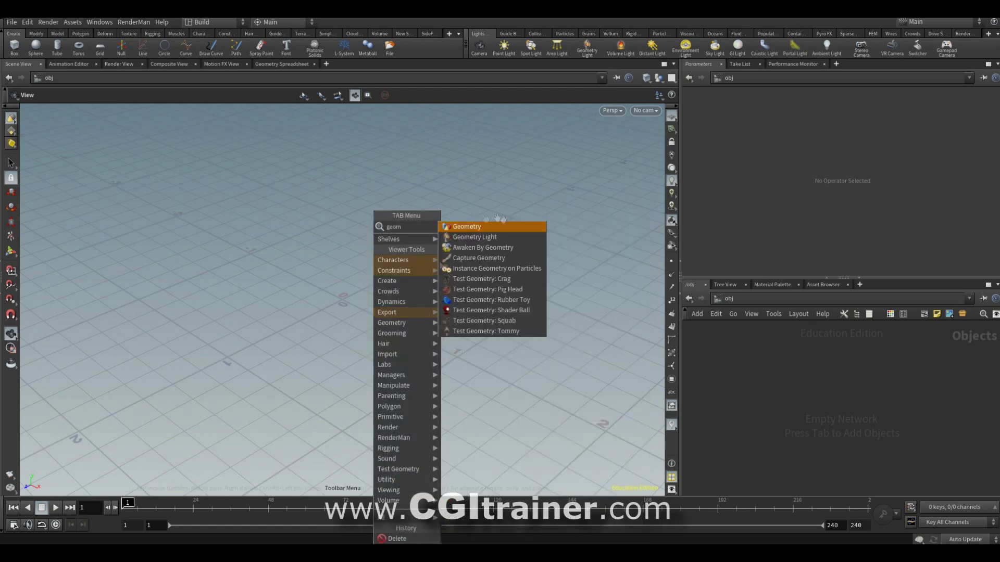
# Create an empty Geometry object named geo1 and work inside it.
pyautogui.press('Tab')
# Add a Labs MapBox node and download the Alps terrain at 43.8895, 6.2114, zoom 11.
pyautogui.click(850, 382)
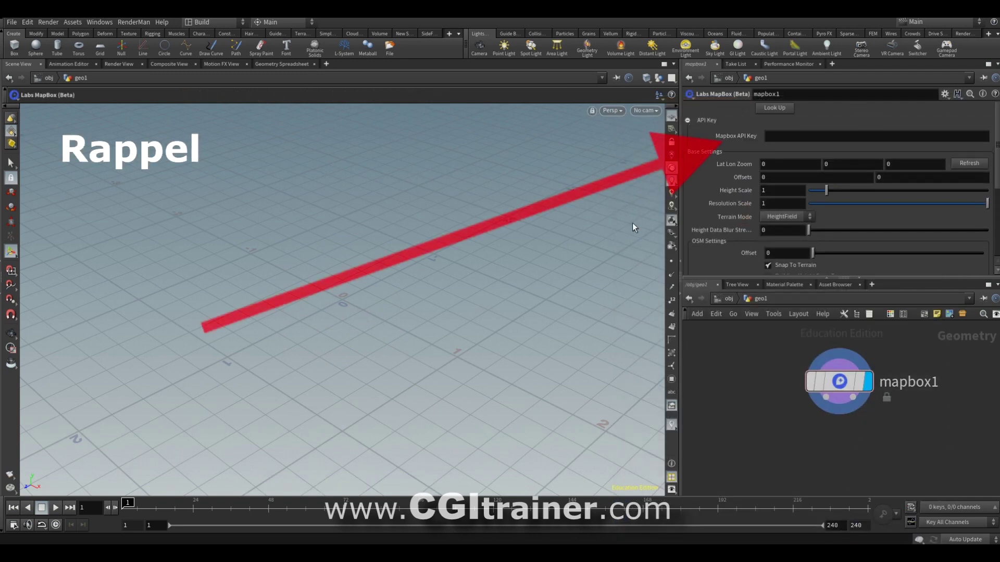
pyautogui.click(773, 109)
pyautogui.scroll(2, 515, 214)
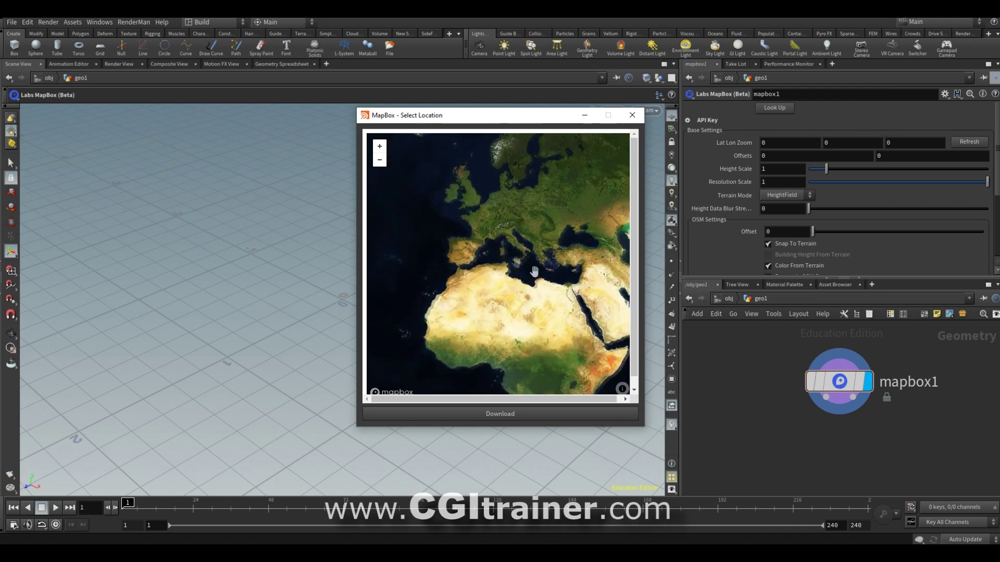
pyautogui.scroll(3, 490, 221)
pyautogui.scroll(2, 521, 260)
pyautogui.scroll(1, 499, 227)
pyautogui.scroll(1, 521, 250)
pyautogui.scroll(1, 552, 284)
pyautogui.scroll(1, 521, 182)
pyautogui.scroll(1, 526, 203)
pyautogui.scroll(1, 509, 281)
pyautogui.scroll(1, 510, 287)
pyautogui.scroll(1, 473, 275)
pyautogui.click(445, 410)
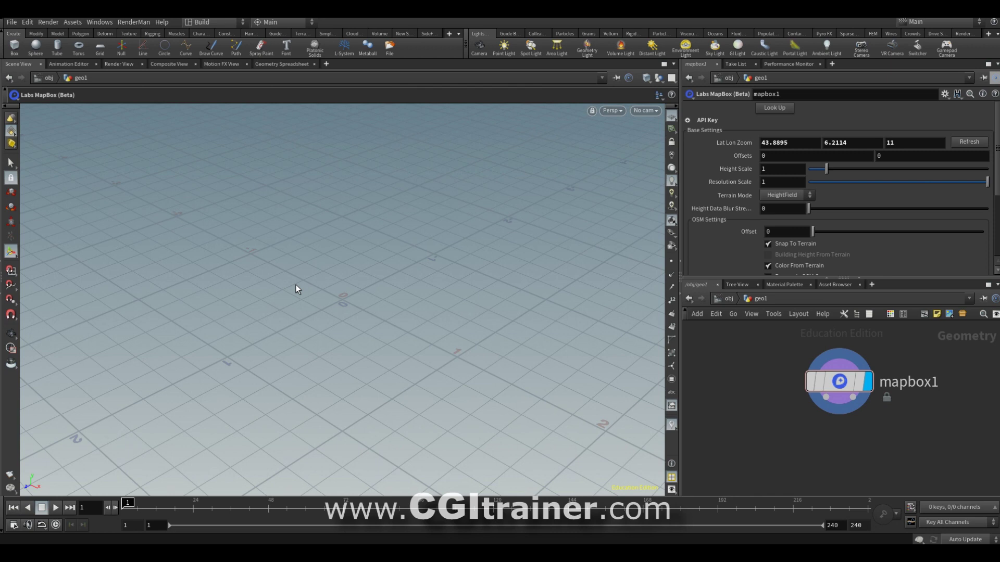
# Frame and orbit the viewport to show the whole textured mountain terrain with its lake.
pyautogui.press('h')
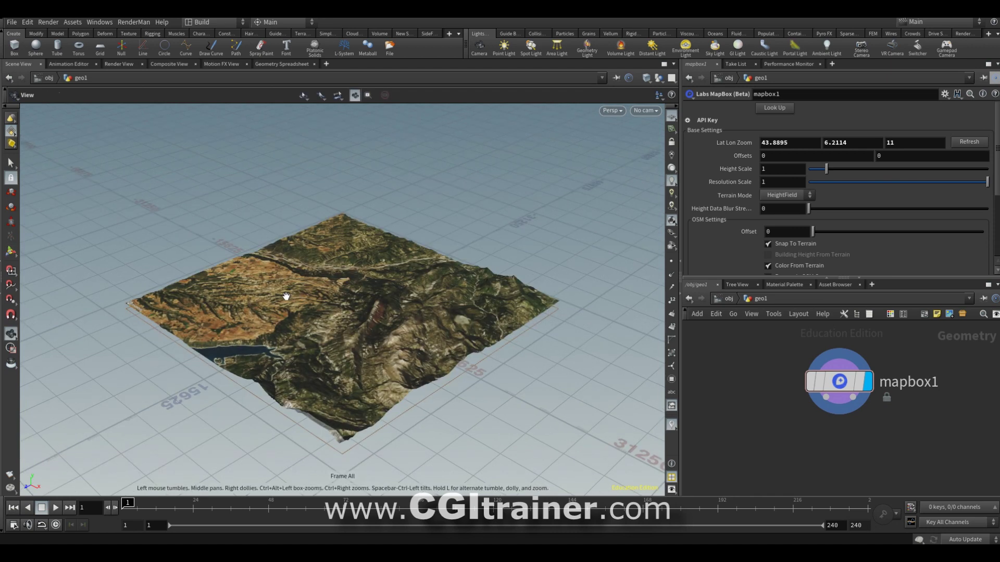
pyautogui.moveTo(422, 420); pyautogui.dragTo(539, 423)
pyautogui.moveTo(804, 461); pyautogui.dragTo(771, 418, button='middle')
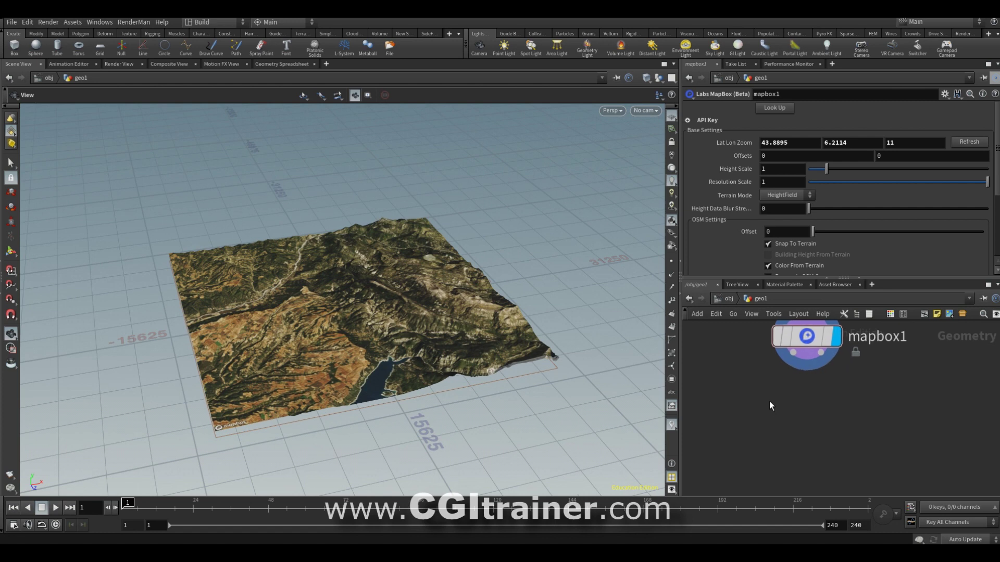
pyautogui.press('Tab')
pyautogui.moveTo(785, 375)
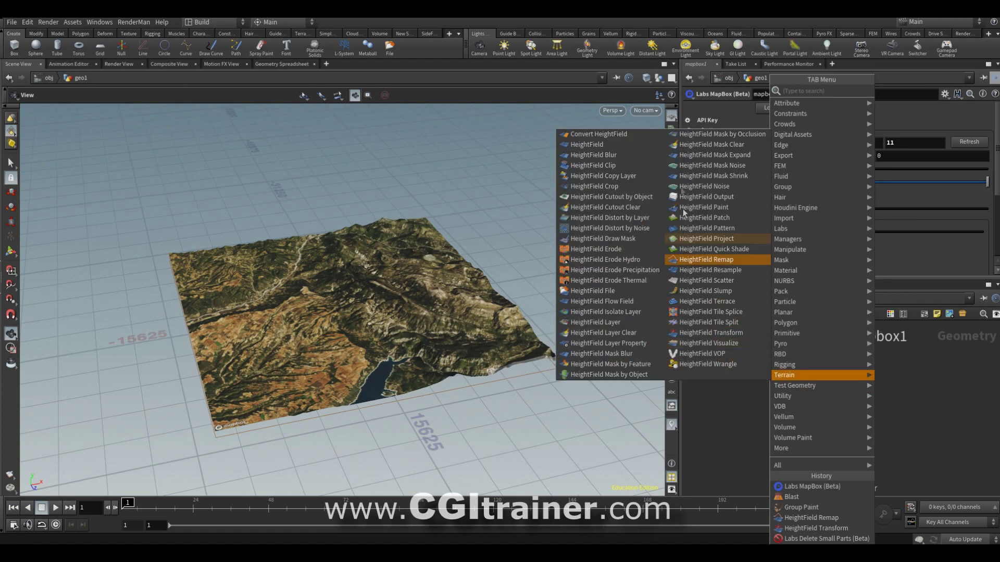
# Add a HeightField Transform node below mapbox1.
pyautogui.press('Escape')
pyautogui.press('Tab')
pyautogui.write('heightfield tr')
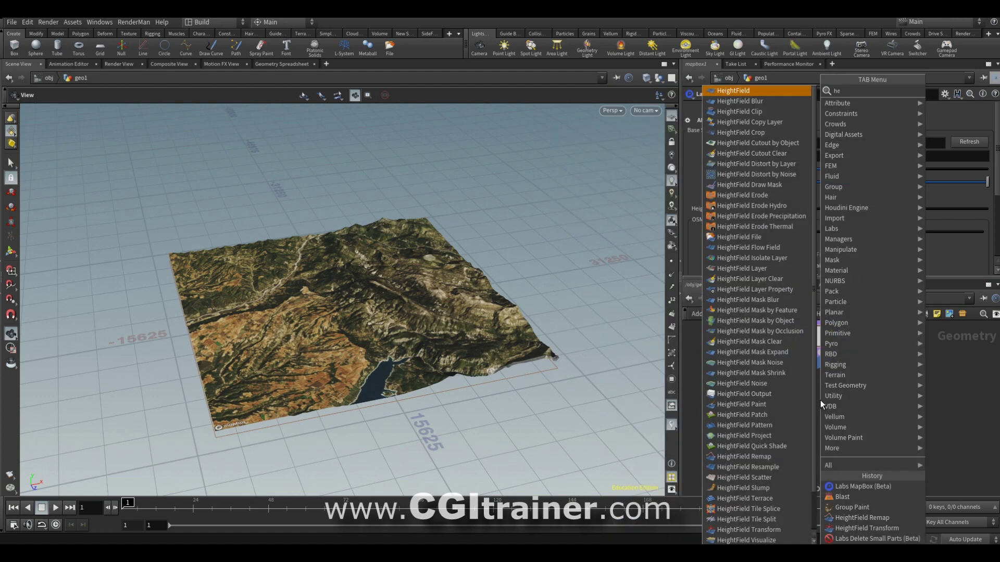
pyautogui.press('Return')
pyautogui.click(825, 422)
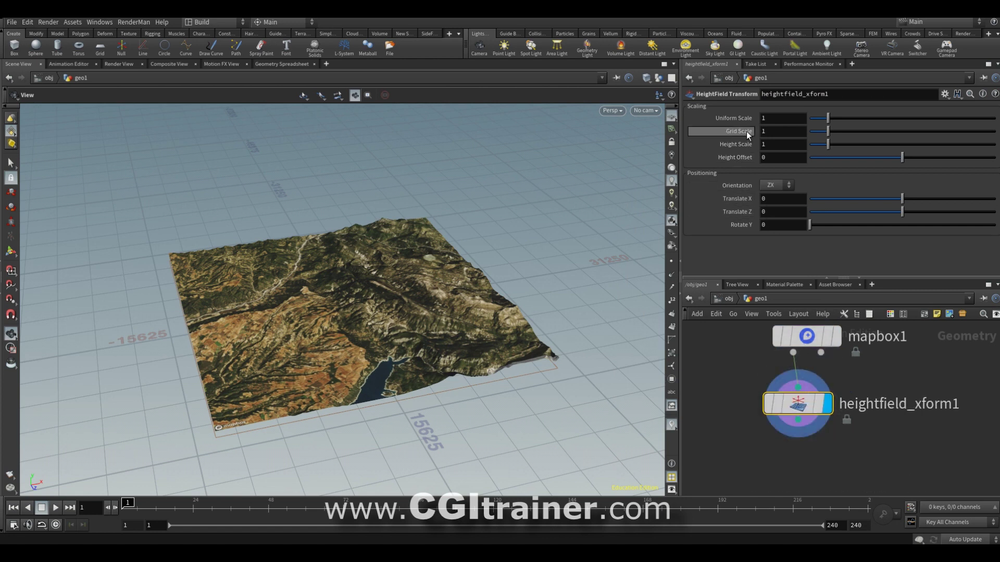
# Set the terrain's Uniform Scale to 0.001 and Height Scale to about 3.81.
pyautogui.click(782, 118)
pyautogui.write('0.001')
pyautogui.press('Return')
pyautogui.press('a')
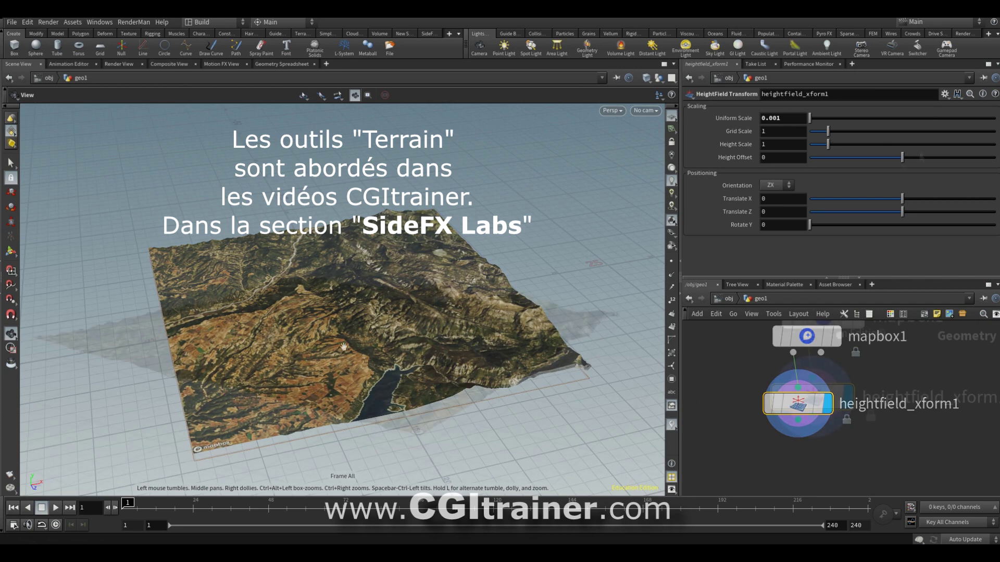
pyautogui.moveTo(828, 145); pyautogui.dragTo(878, 141)
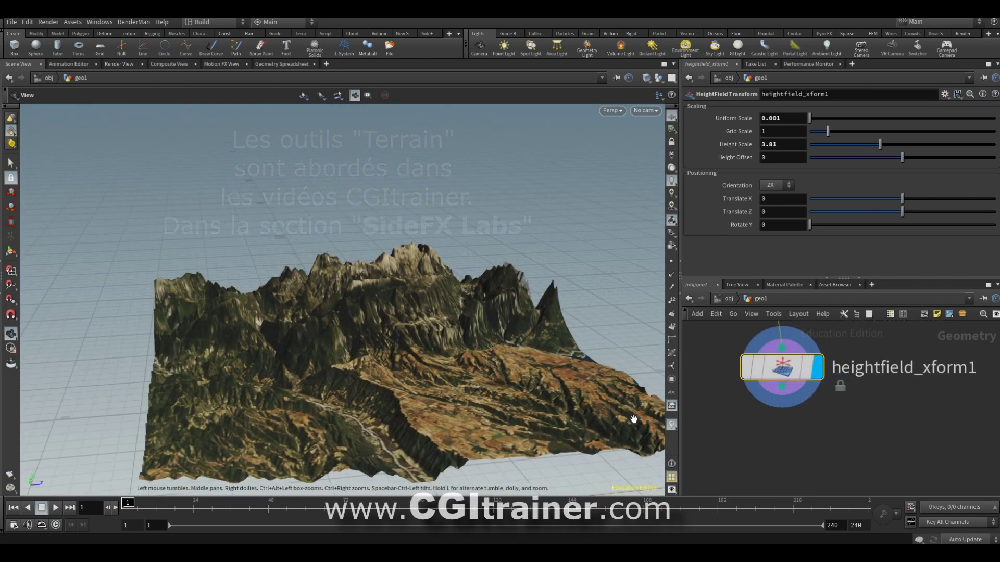
# Add an environment light with its Sky Environment Map enabled.
pyautogui.click(688, 46)
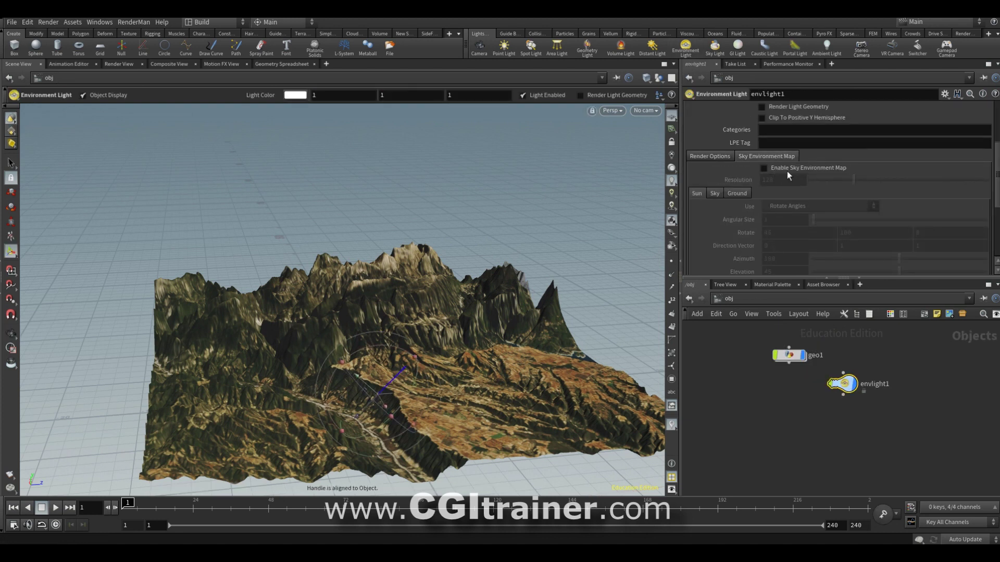
pyautogui.click(764, 167)
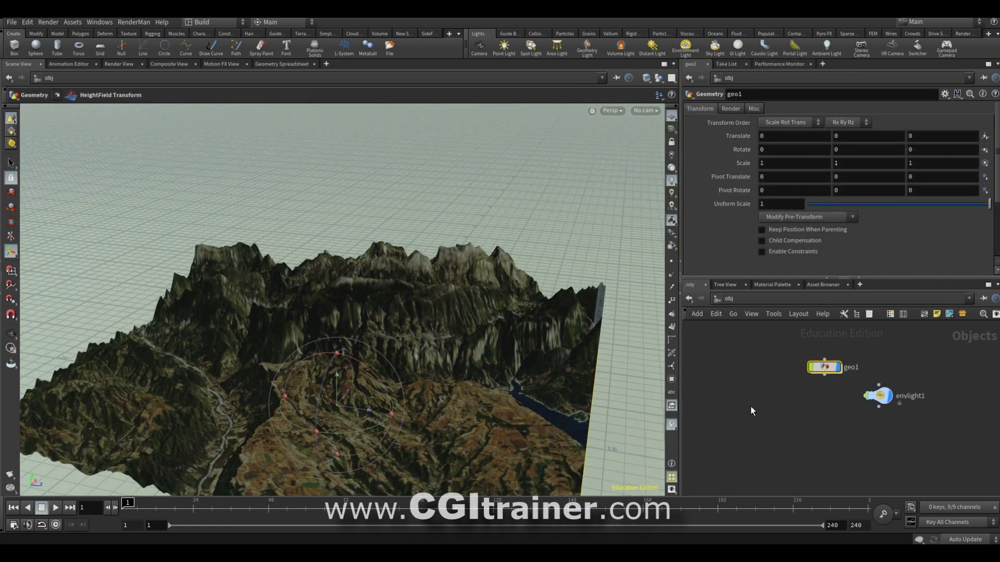
pyautogui.press('Tab')
# Create a box at Uniform Scale 9.76, flattened and stretched to cover the terrain.
pyautogui.write('bo')
pyautogui.press('Down')
pyautogui.press('Return')
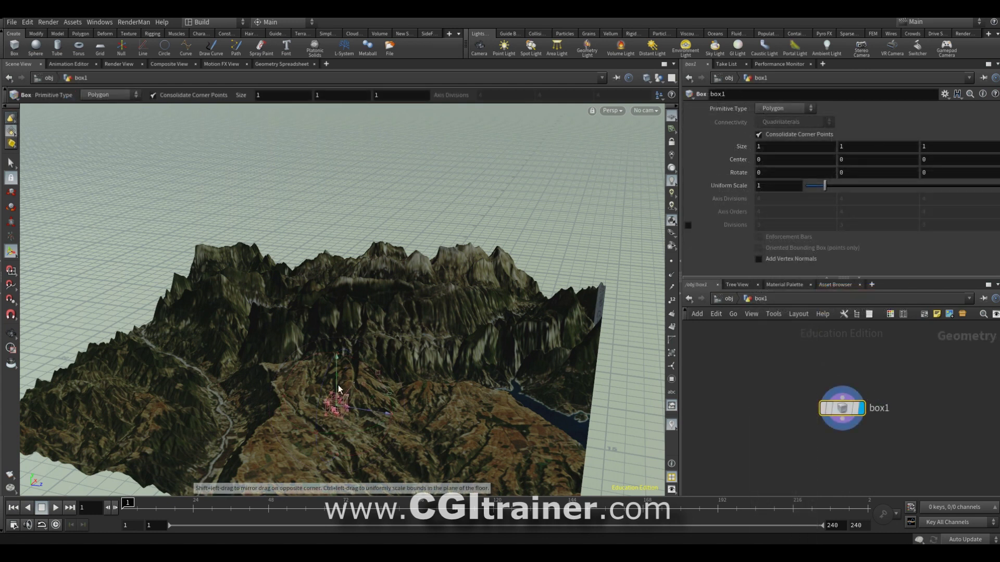
pyautogui.moveTo(826, 186); pyautogui.dragTo(995, 186)
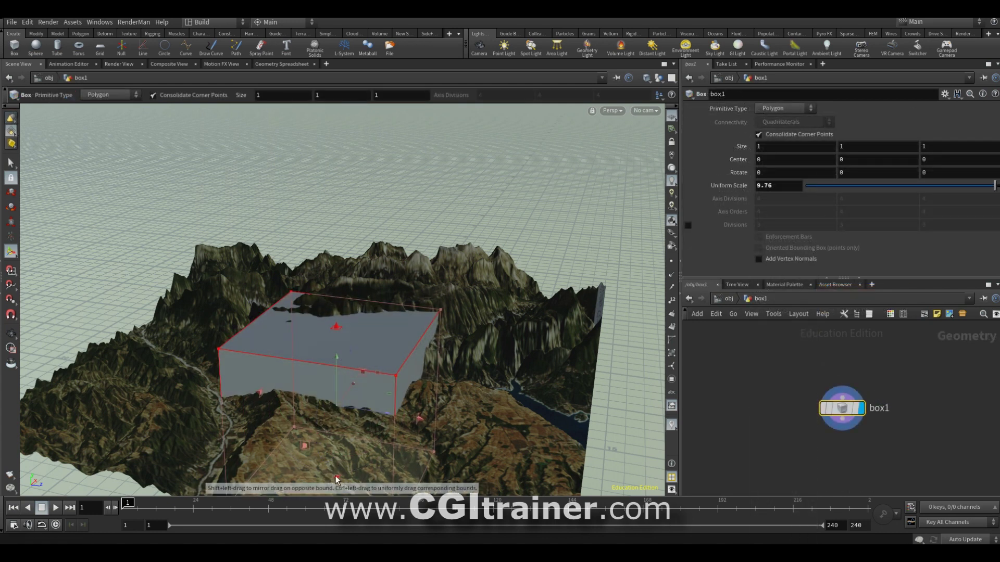
pyautogui.moveTo(337, 480); pyautogui.dragTo(347, 362)
pyautogui.moveTo(416, 359); pyautogui.dragTo(579, 377)
pyautogui.moveTo(363, 314)
pyautogui.mouseDown()
pyautogui.moveTo(345, 335)
pyautogui.moveTo(354, 326)
pyautogui.mouseUp()
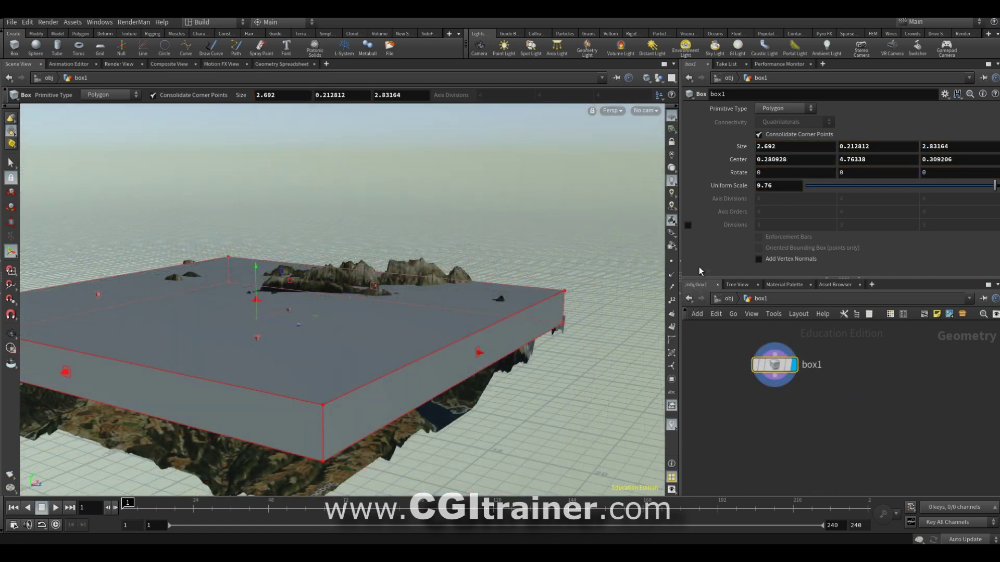
# Make the box a Polygon Mesh with Axis Divisions 50, 4, 51.
pyautogui.click(784, 114)
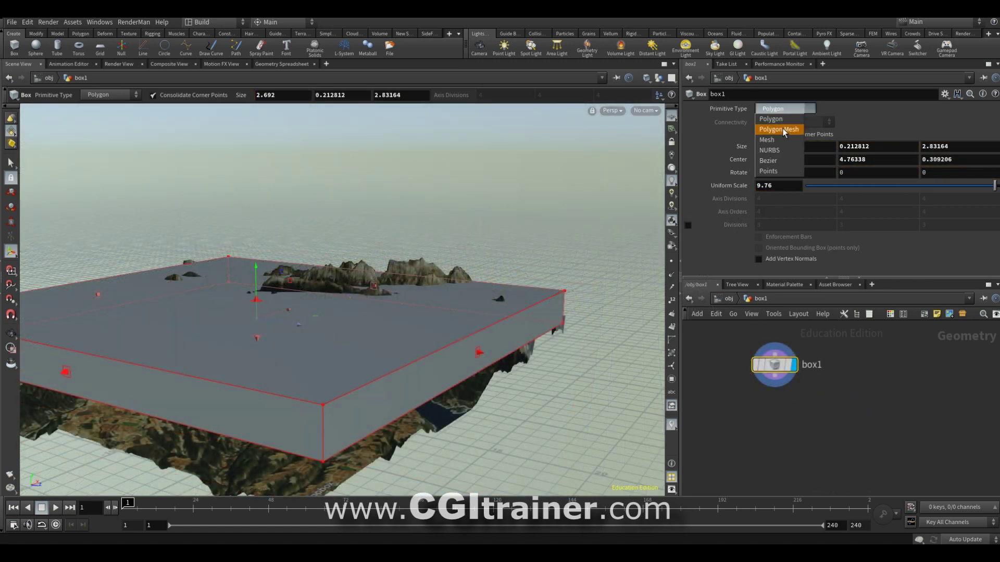
pyautogui.click(786, 133)
pyautogui.moveTo(782, 199); pyautogui.dragTo(817, 197, button='middle')
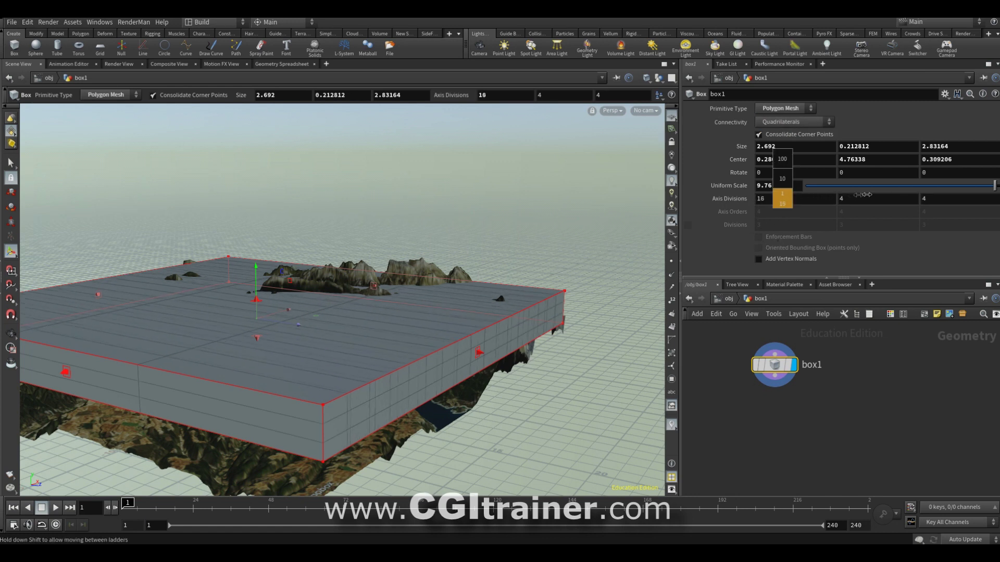
pyautogui.moveTo(940, 190); pyautogui.dragTo(988, 199, button='middle')
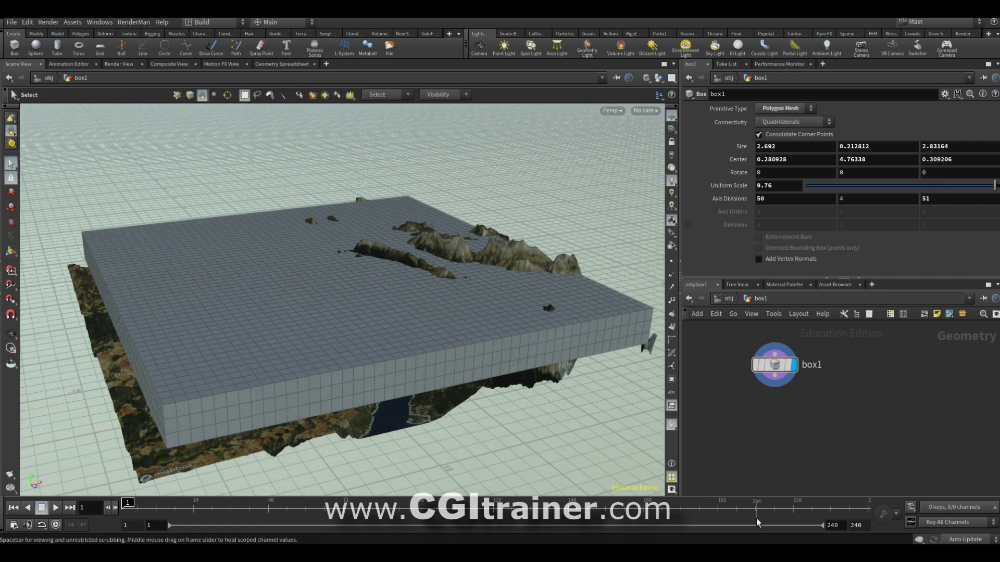
pyautogui.press('Tab')
# Add a Group Paint node wired from box1 and set it as the display node.
pyautogui.write('group paint')
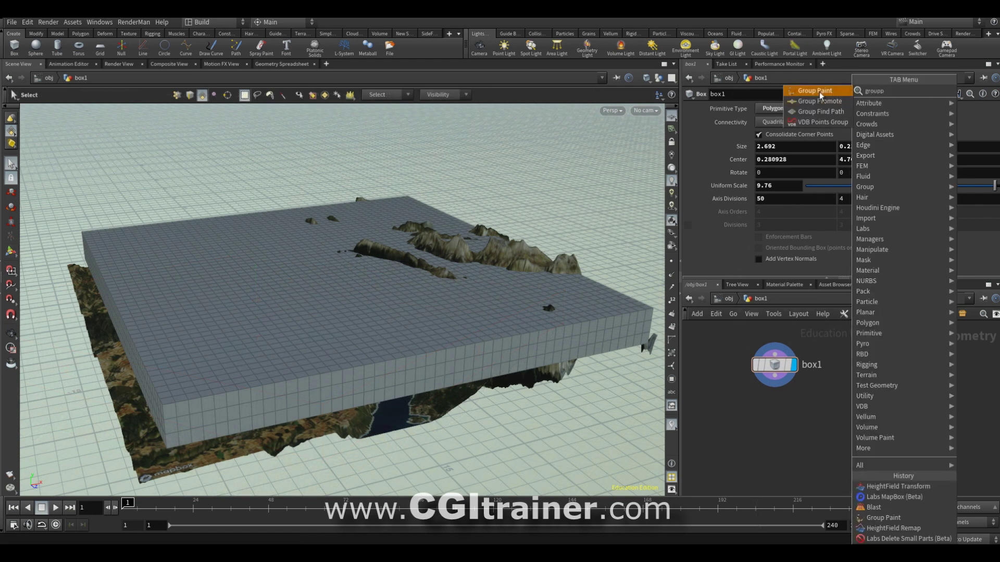
pyautogui.press('Return')
pyautogui.click(780, 414)
pyautogui.moveTo(780, 409); pyautogui.dragTo(775, 370)
pyautogui.click(798, 418)
# Enlarge the brush and paint broad areas of the slab into the grouppaint1 group.
pyautogui.press('Return')
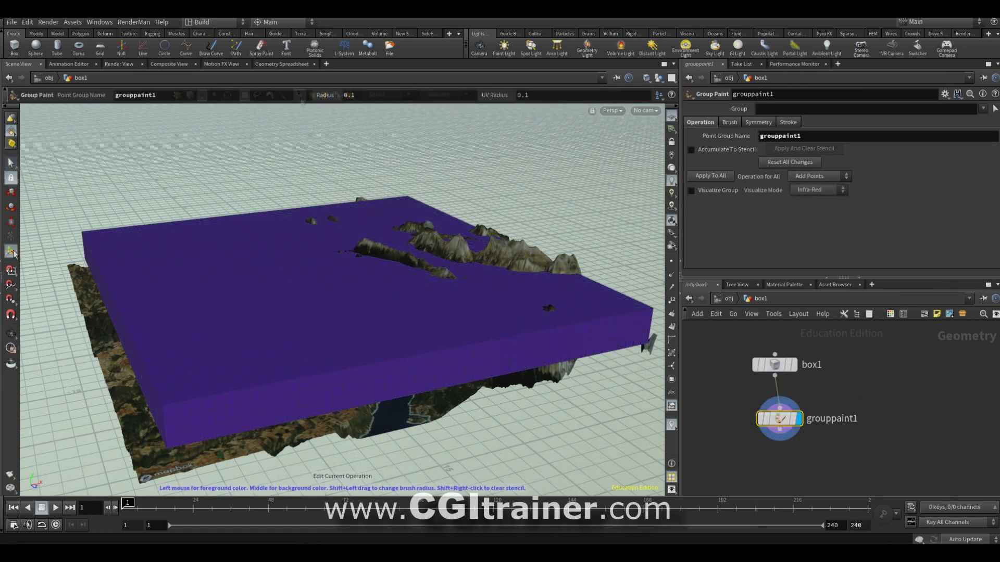
pyautogui.moveTo(262, 272)
pyautogui.keyDown('shift'); pyautogui.mouseDown()
pyautogui.moveTo(368, 225)
pyautogui.moveTo(201, 229)
pyautogui.moveTo(219, 285)
pyautogui.moveTo(286, 313)
pyautogui.moveTo(333, 396)
pyautogui.mouseUp(); pyautogui.keyUp('shift')
pyautogui.scroll(5, 380, 358)
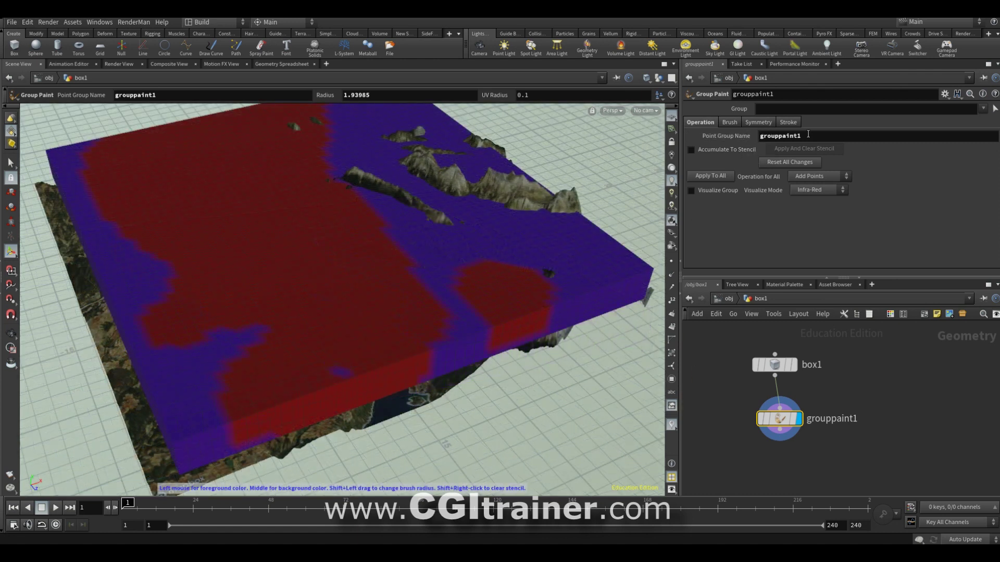
pyautogui.press('Tab')
# Add a Soft Transform on grouppaint1: Scale Y 0.3, Translate Y about 2.96, Soft Radius about 3.4.
pyautogui.write('soft')
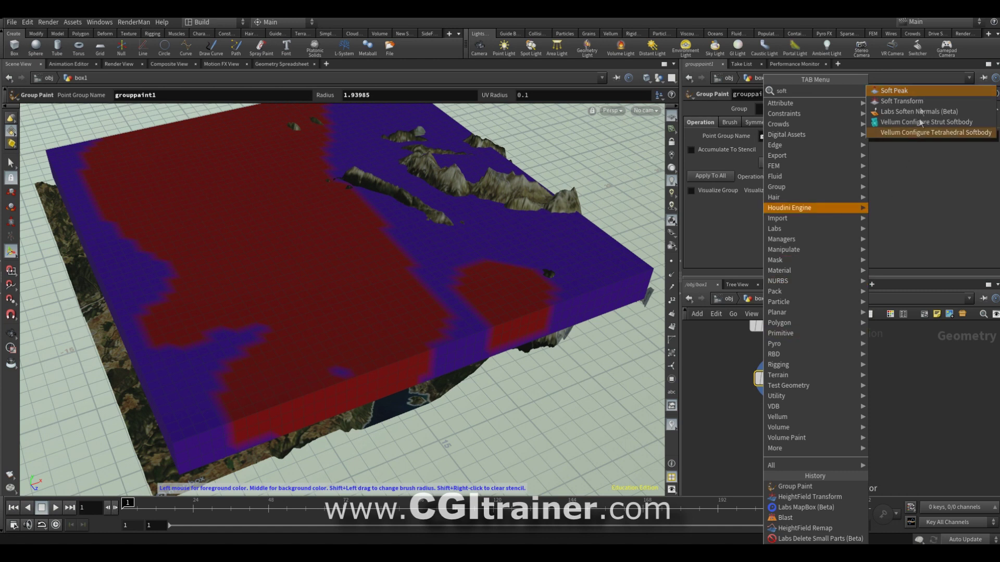
pyautogui.click(902, 101)
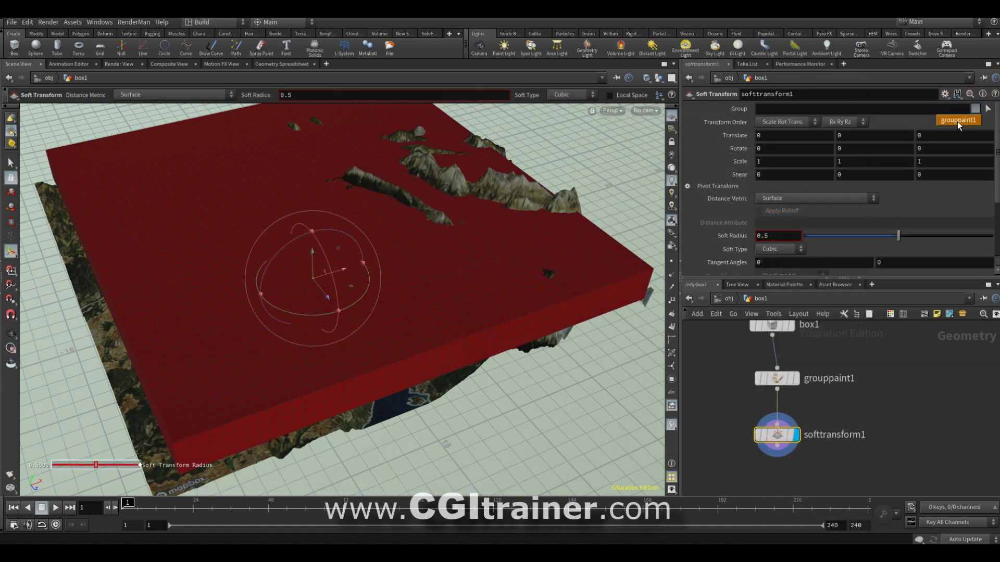
pyautogui.click(957, 121)
pyautogui.moveTo(861, 160); pyautogui.dragTo(849, 161)
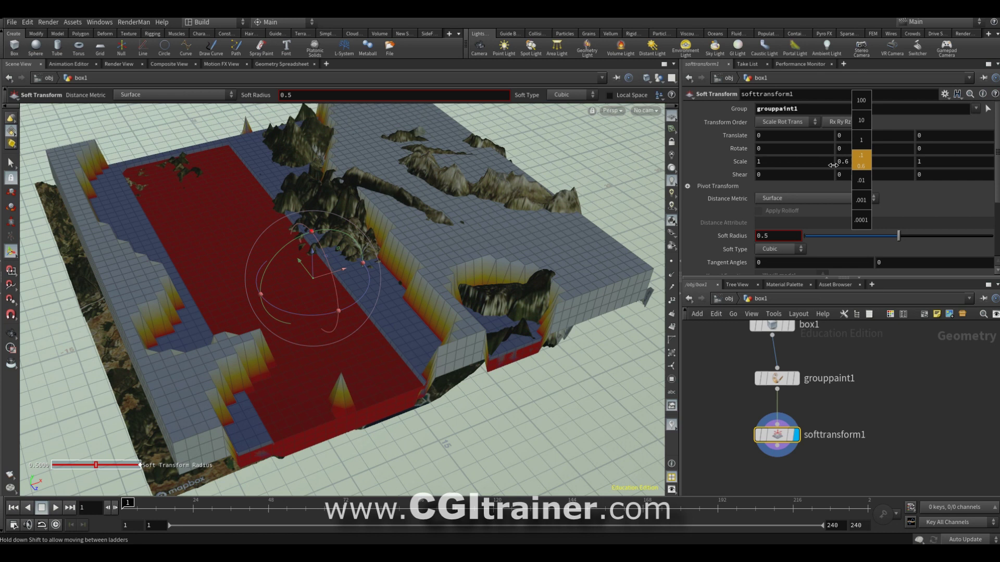
pyautogui.moveTo(311, 247); pyautogui.dragTo(312, 209)
pyautogui.moveTo(724, 236)
pyautogui.mouseDown(button='middle')
pyautogui.moveTo(892, 228)
pyautogui.moveTo(858, 225)
pyautogui.mouseUp(button='middle')
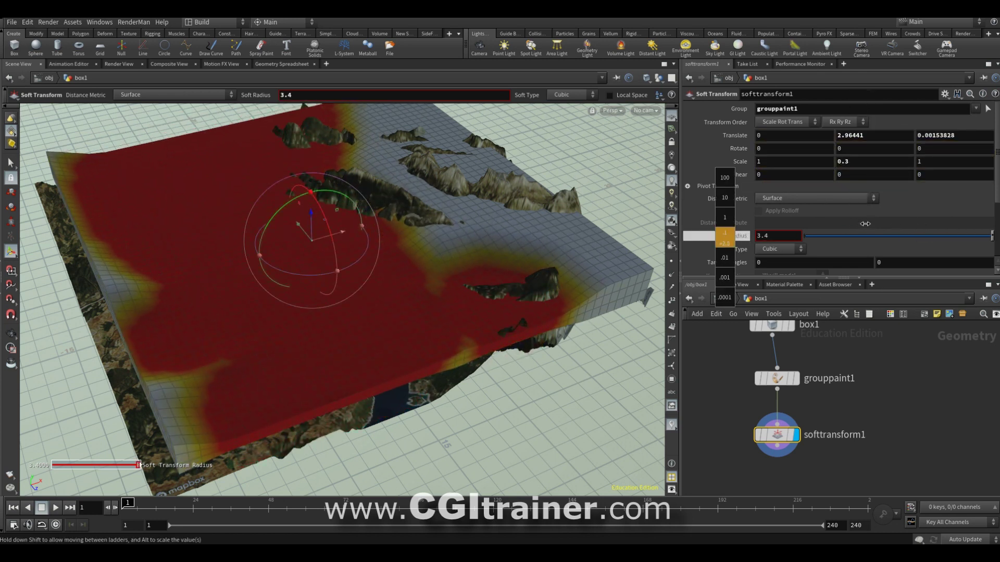
pyautogui.press('Tab')
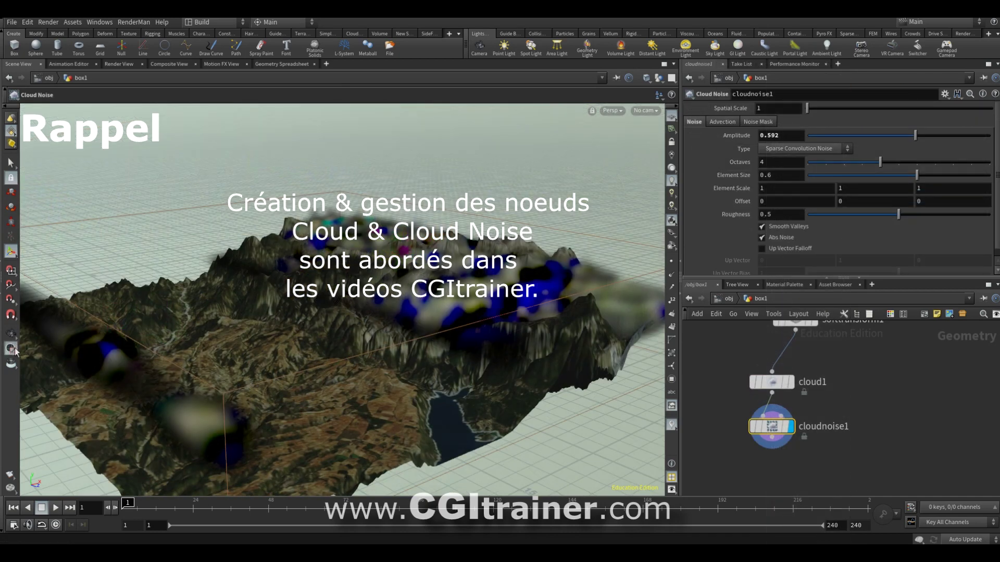
# Preview the clouds in a render region and set cloud1's Uniform Sampling Divs to 32.
pyautogui.click(15, 350)
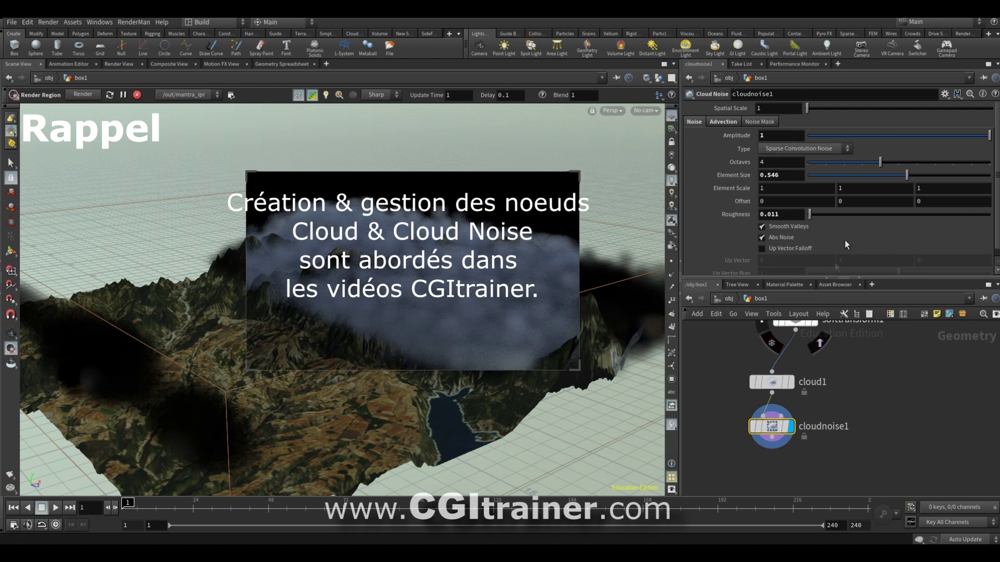
pyautogui.click(774, 382)
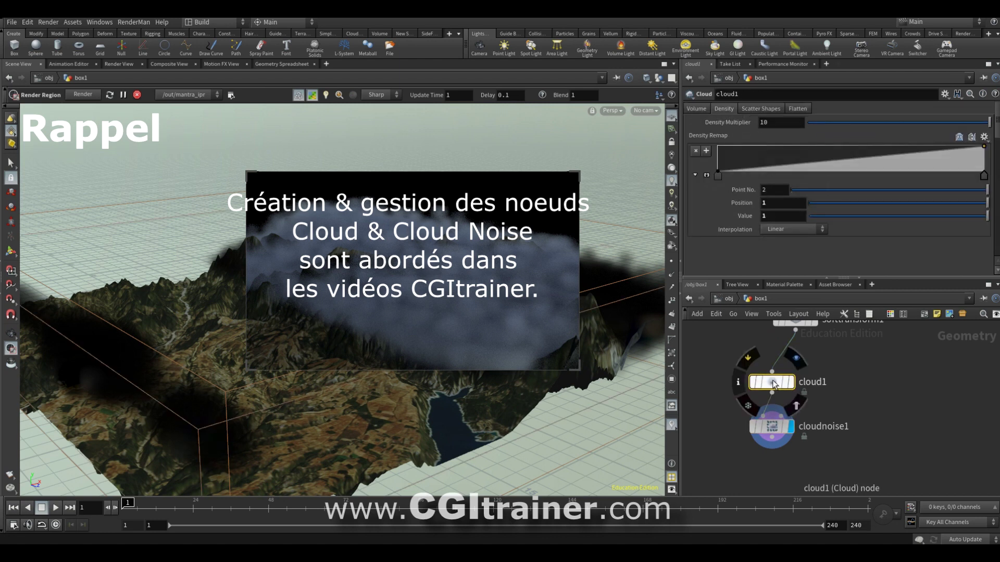
pyautogui.click(696, 108)
pyautogui.moveTo(979, 150); pyautogui.dragTo(925, 156)
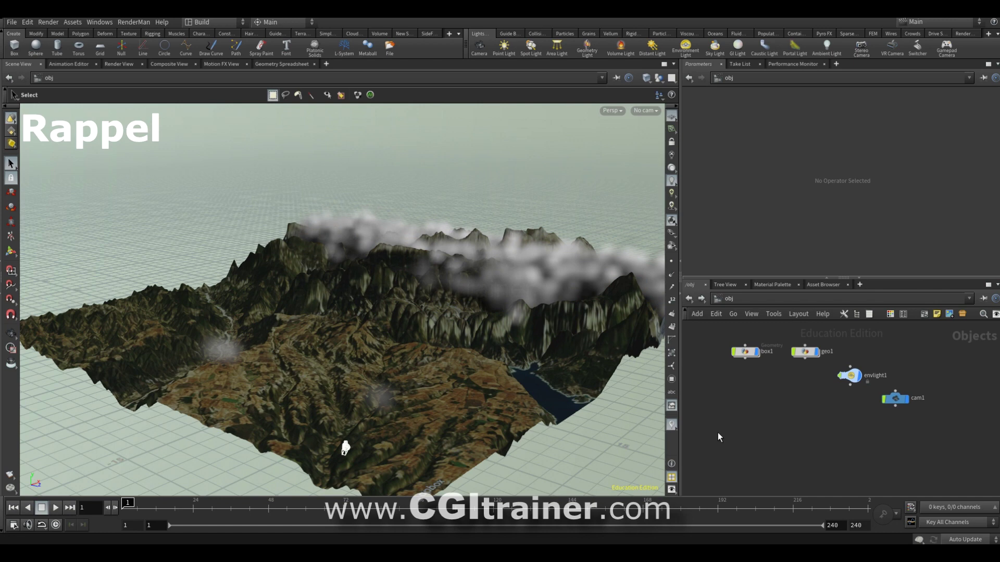
# Place a Distant Light at intensity 1 over the clouded terrain.
pyautogui.click(652, 46)
pyautogui.click(373, 167)
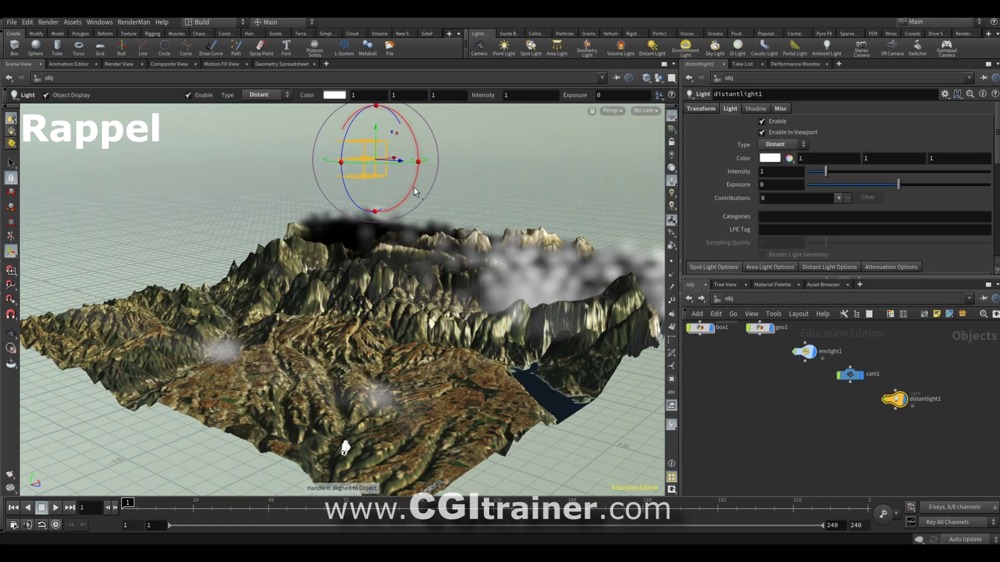